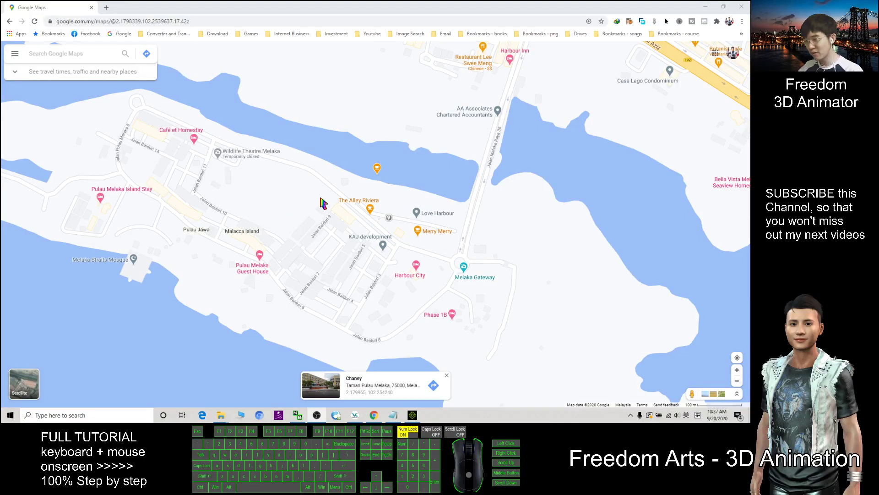
- Dismiss the map context menu and the Chaney place card in Google Maps
{"action": "right_click", "coordinate": [354, 185]}
{"action": "left_click", "coordinate": [290, 187]}
{"action": "left_click", "coordinate": [332, 173]}
{"action": "left_click", "coordinate": [413, 417]}
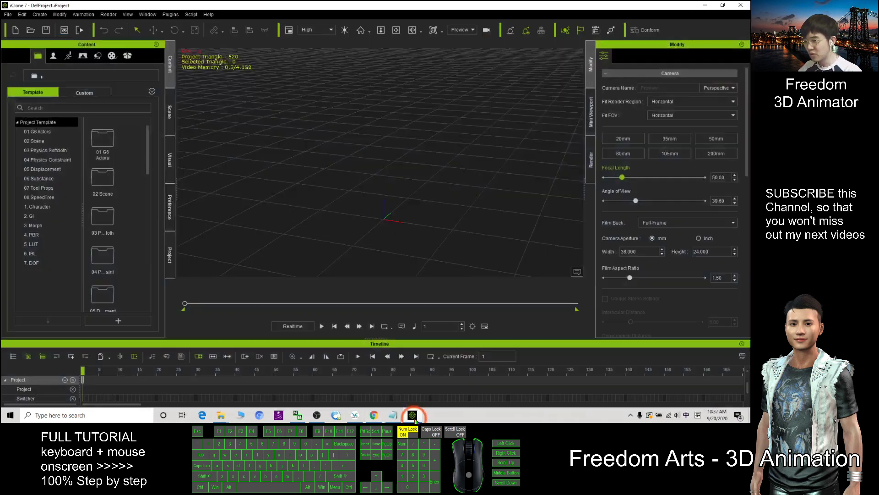
{"action": "left_click", "coordinate": [414, 416]}
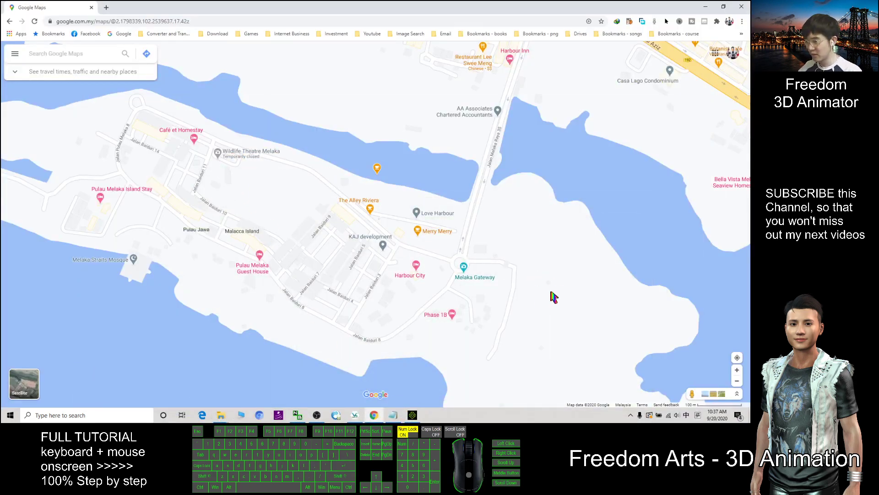
- Check the Maps link in the notes, then pin the road near Love Harbour and enter its Street View
{"action": "left_click", "coordinate": [393, 415]}
{"action": "left_click", "coordinate": [211, 187]}
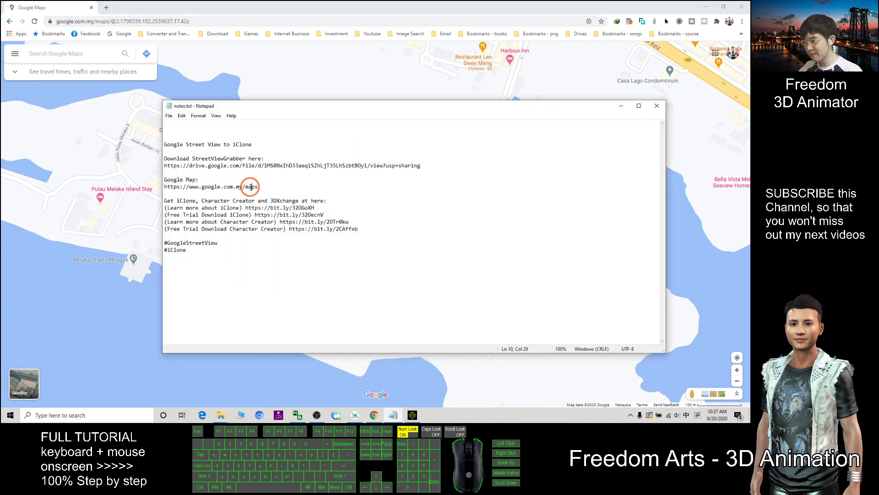
{"action": "key", "text": "alt+Tab"}
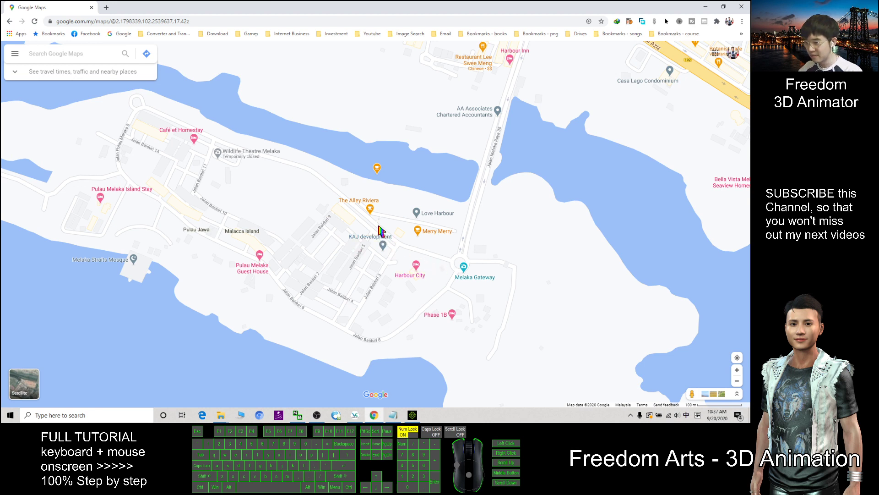
{"action": "left_click", "coordinate": [401, 219]}
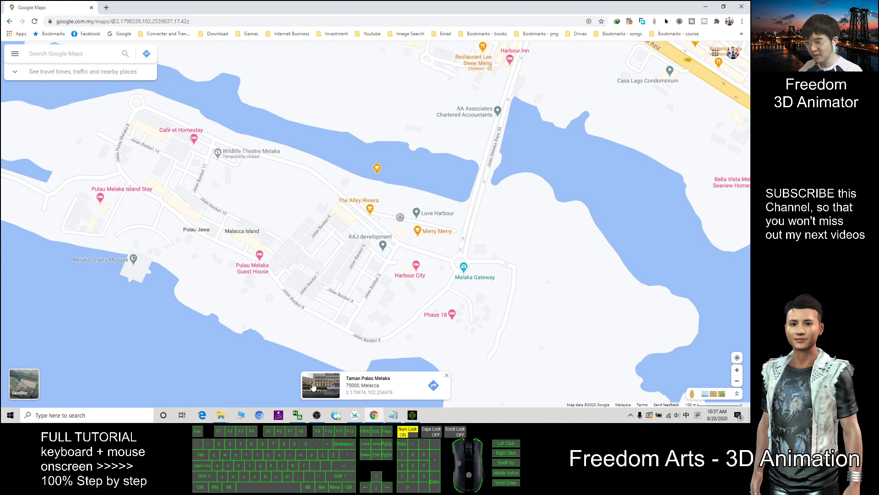
{"action": "left_click", "coordinate": [320, 384]}
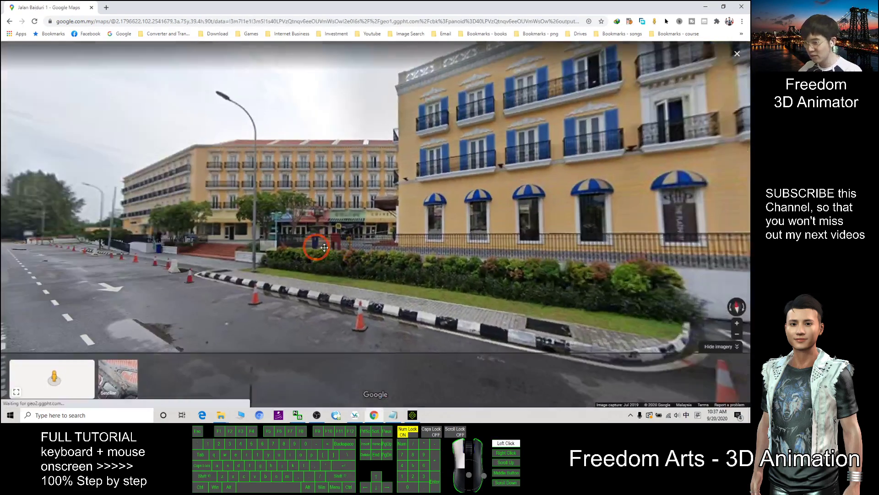
- Face the Street View camera toward the road, then highlight the StreetViewGrabber Google Drive link in notes.txt
{"action": "mouse_move", "coordinate": [324, 248]}
{"action": "left_mouse_down"}
{"action": "mouse_move", "coordinate": [187, 200]}
{"action": "mouse_move", "coordinate": [514, 196]}
{"action": "mouse_move", "coordinate": [252, 197]}
{"action": "mouse_move", "coordinate": [458, 191]}
{"action": "mouse_move", "coordinate": [399, 142]}
{"action": "left_mouse_up"}
{"action": "left_click", "coordinate": [706, 7]}
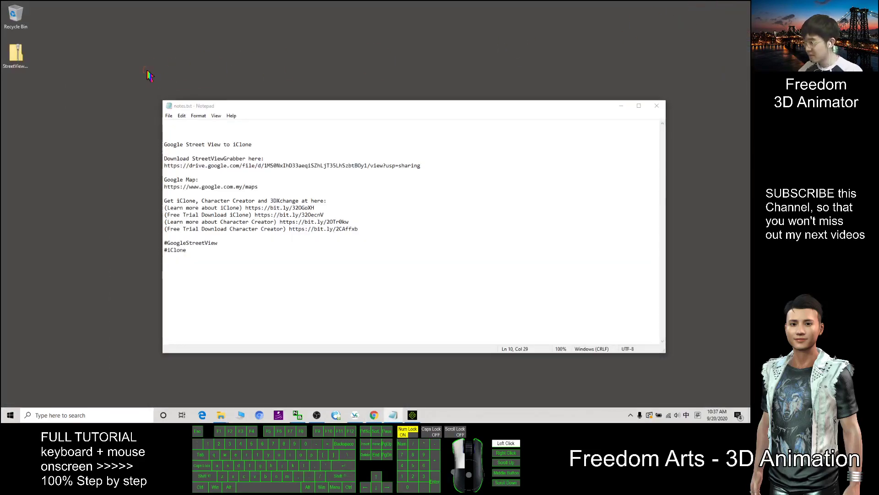
{"action": "left_click", "coordinate": [15, 59]}
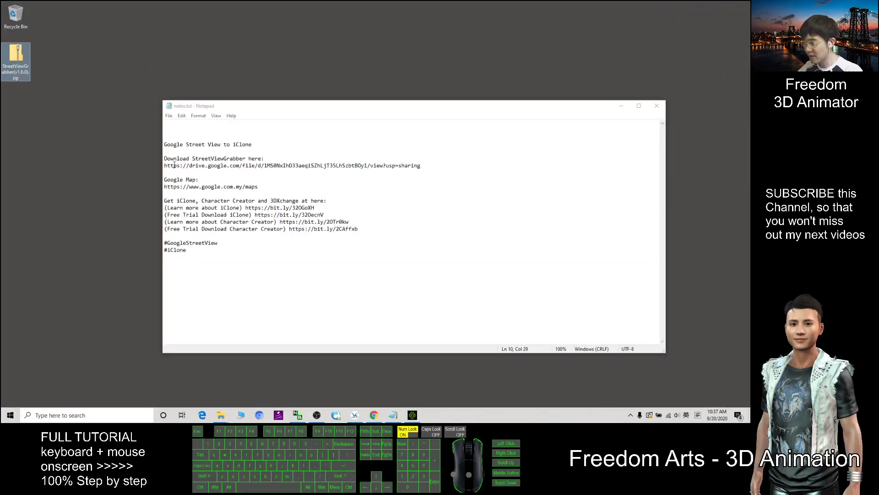
{"action": "left_click_drag", "start_coordinate": [166, 167], "coordinate": [429, 170]}
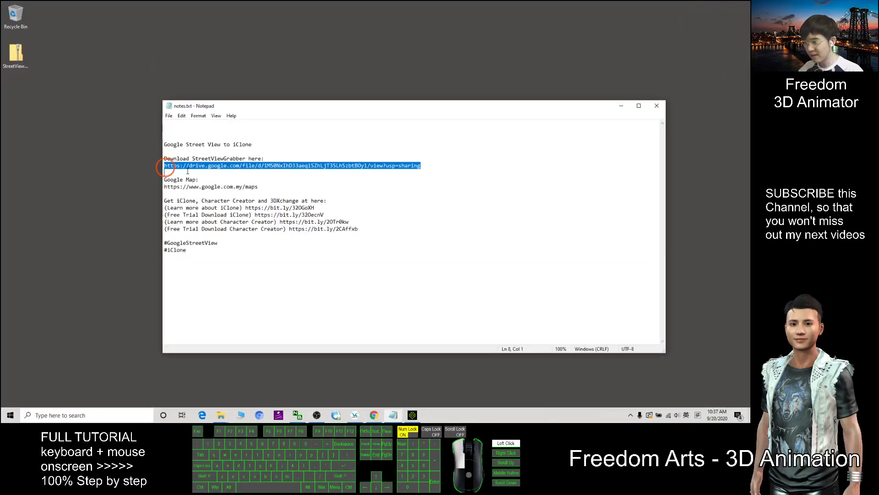
{"action": "double_click", "coordinate": [424, 166]}
{"action": "left_click", "coordinate": [10, 71]}
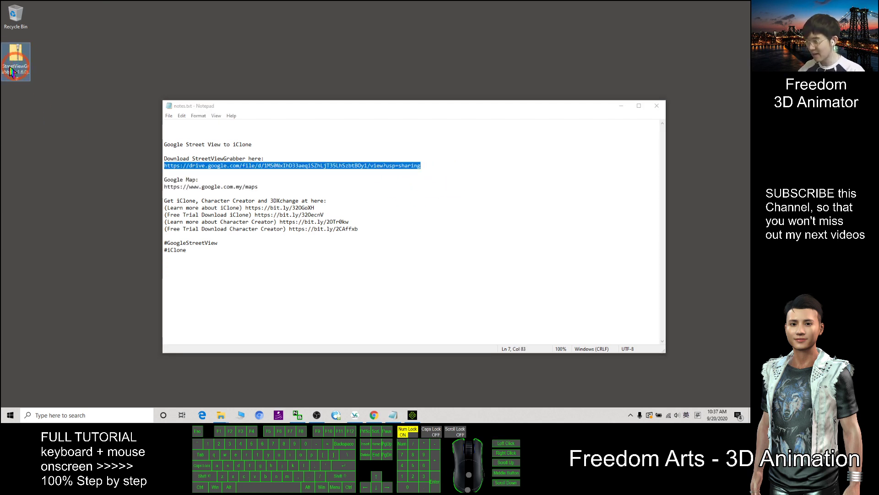
- Extract All the StreetViewGrabber zip to the desktop and open the folder containing svgrab.exe
{"action": "left_click", "coordinate": [624, 110]}
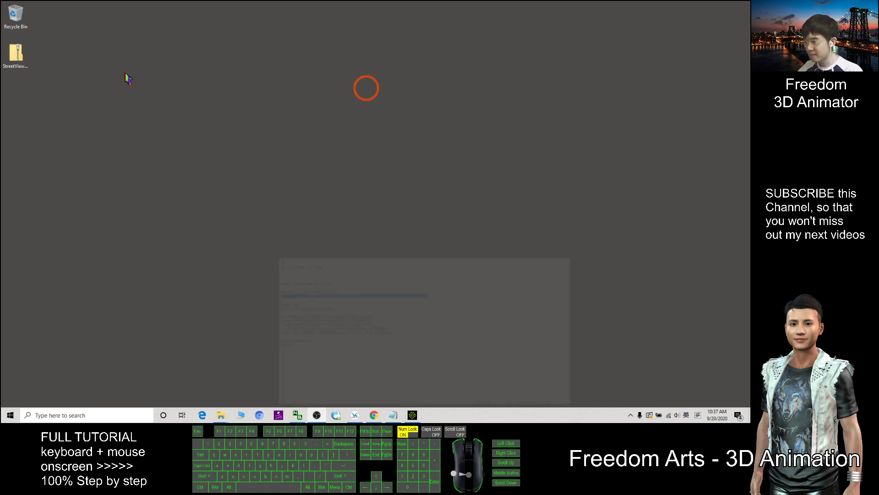
{"action": "right_click", "coordinate": [16, 57]}
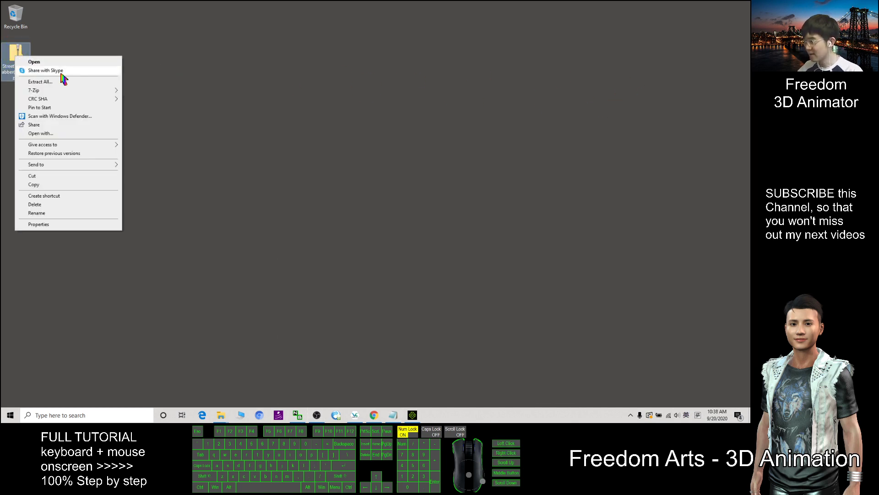
{"action": "left_click", "coordinate": [40, 81]}
{"action": "left_click", "coordinate": [445, 281]}
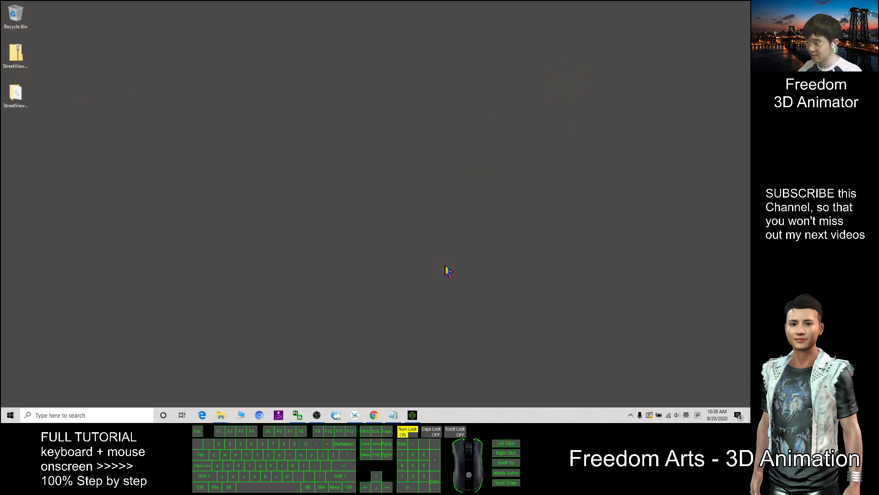
{"action": "mouse_move", "coordinate": [590, 32]}
{"action": "left_mouse_down"}
{"action": "mouse_move", "coordinate": [436, 29]}
{"action": "mouse_move", "coordinate": [380, 38]}
{"action": "left_mouse_up"}
{"action": "left_click", "coordinate": [559, 39]}
{"action": "left_click", "coordinate": [44, 100]}
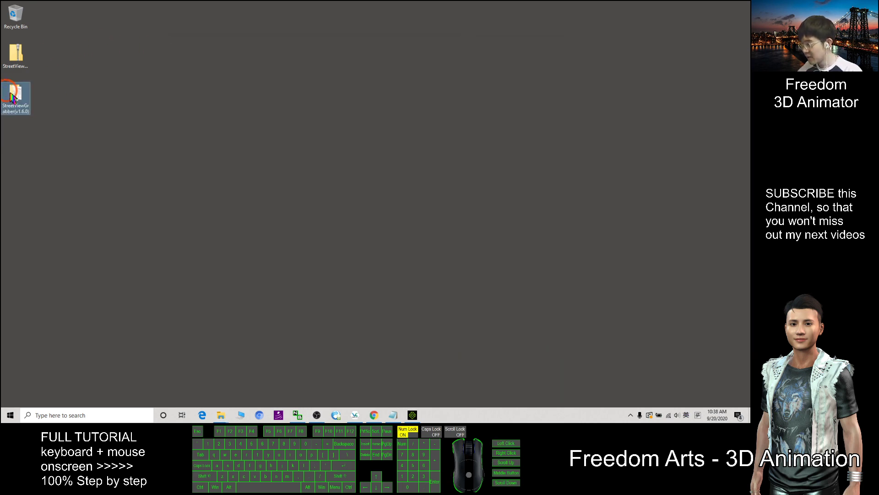
{"action": "left_click", "coordinate": [106, 113]}
{"action": "left_click", "coordinate": [418, 210]}
- Launch svgrab.exe and turn off Crop Panorama, cancelling the empty panorama entry
{"action": "left_click", "coordinate": [253, 164]}
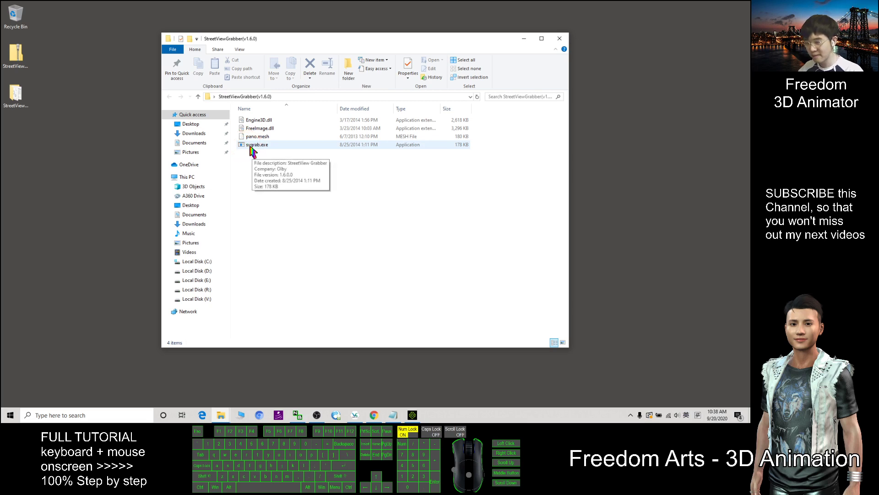
{"action": "left_click", "coordinate": [271, 151]}
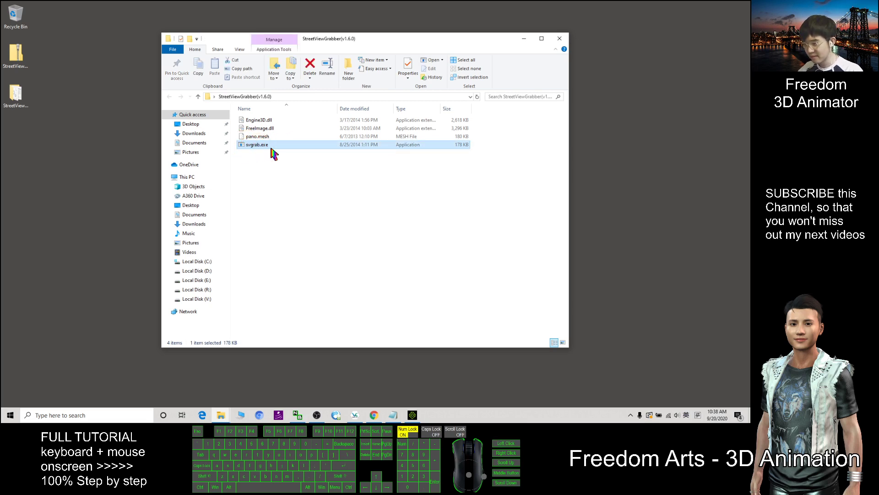
{"action": "double_click", "coordinate": [240, 146]}
{"action": "left_click_drag", "start_coordinate": [378, 130], "coordinate": [454, 132]}
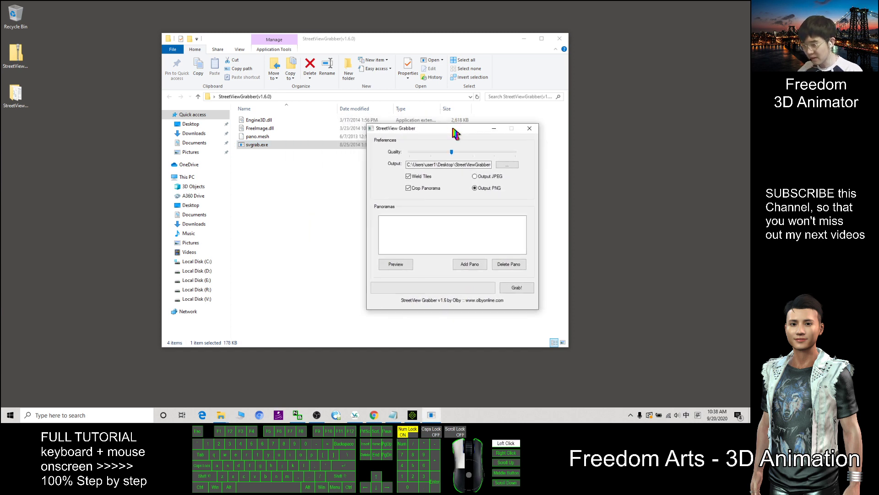
{"action": "left_click", "coordinate": [408, 188]}
{"action": "left_click", "coordinate": [469, 265]}
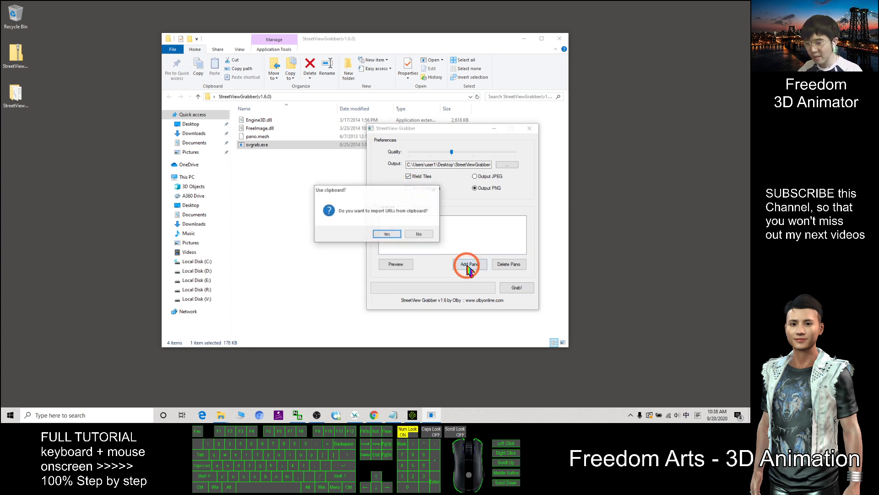
{"action": "left_click", "coordinate": [424, 231]}
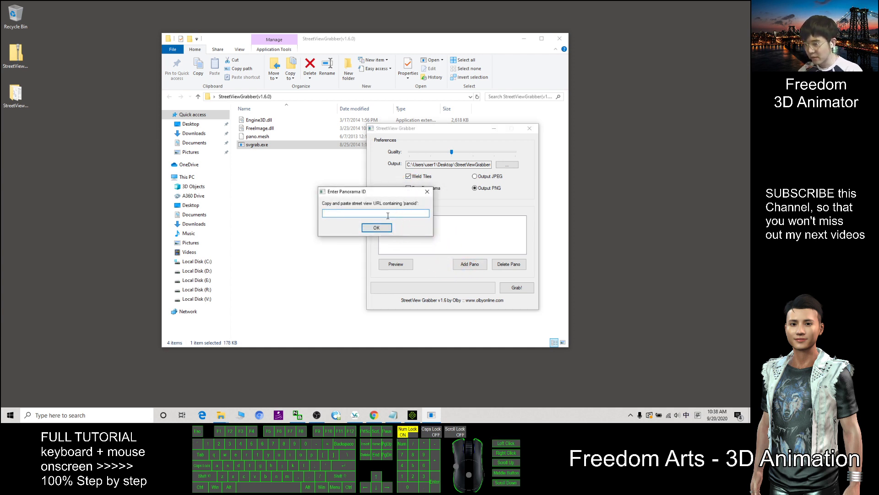
{"action": "left_click", "coordinate": [426, 193]}
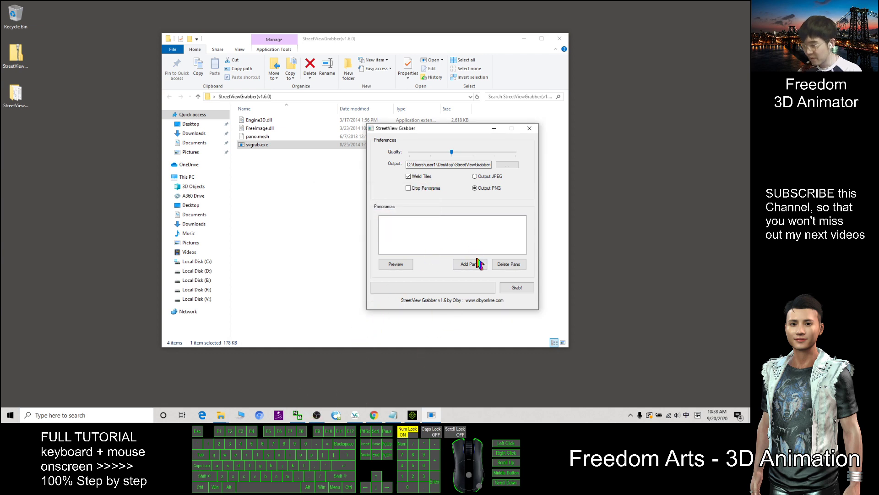
- Copy the Street View page address from Chrome's address bar
{"action": "left_click", "coordinate": [372, 417]}
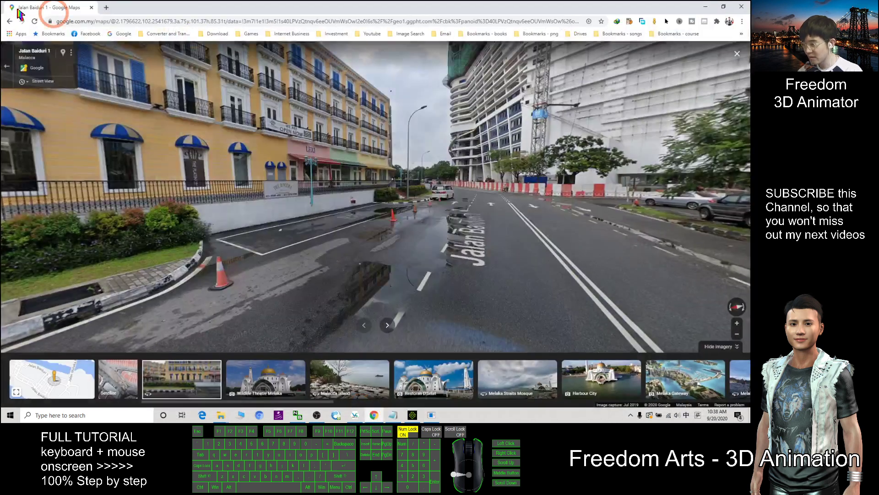
{"action": "left_click", "coordinate": [424, 21]}
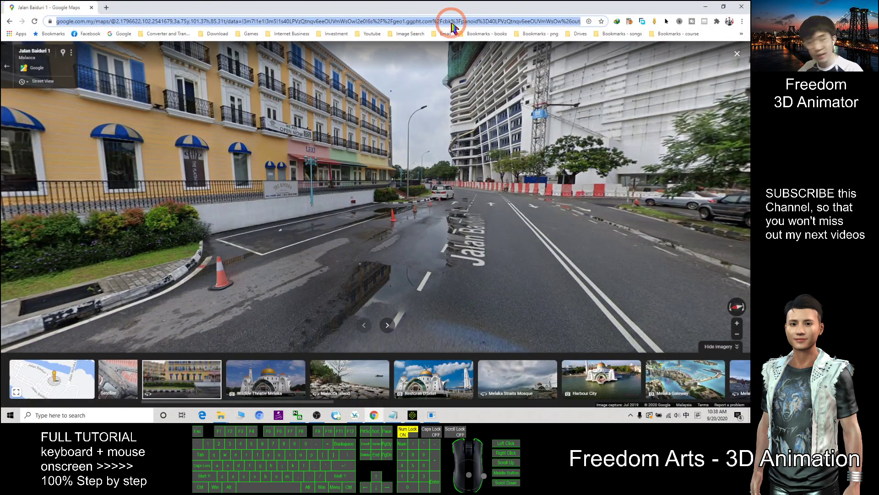
{"action": "key", "text": "ctrl+c"}
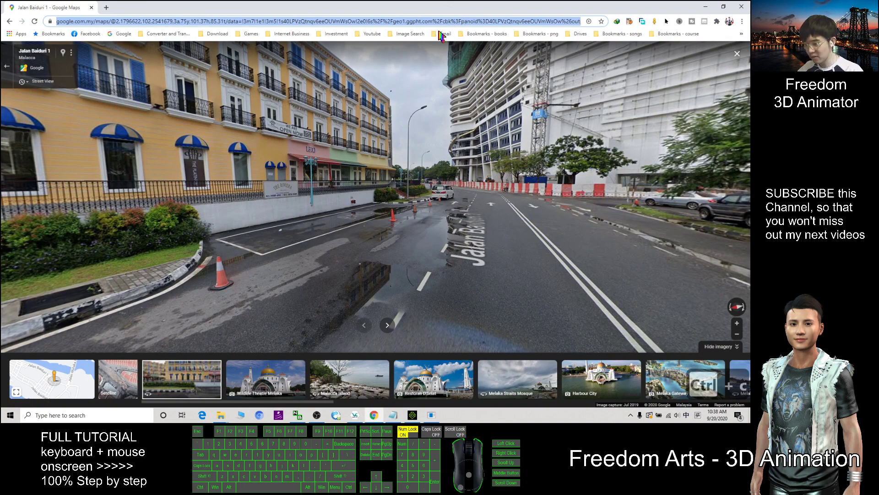
- Import the copied panorama ID via Add Pano from clipboard and grab it into the Output folder
{"action": "left_click", "coordinate": [705, 7]}
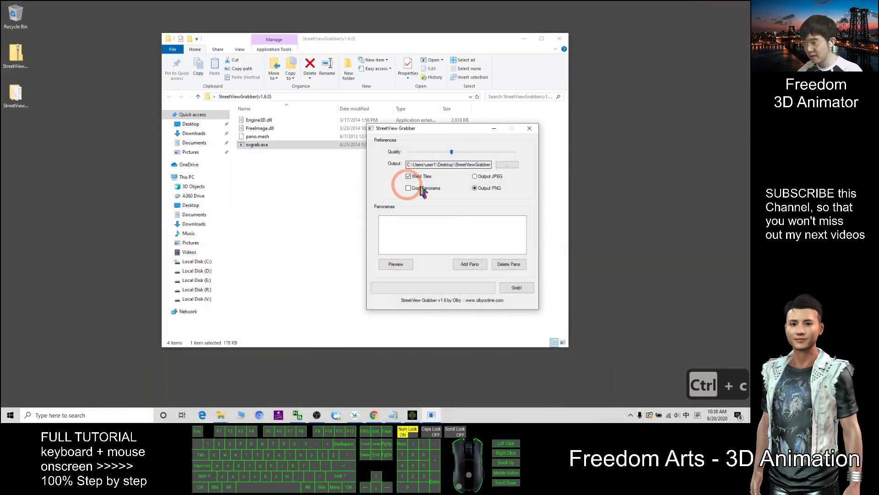
{"action": "left_click", "coordinate": [473, 267]}
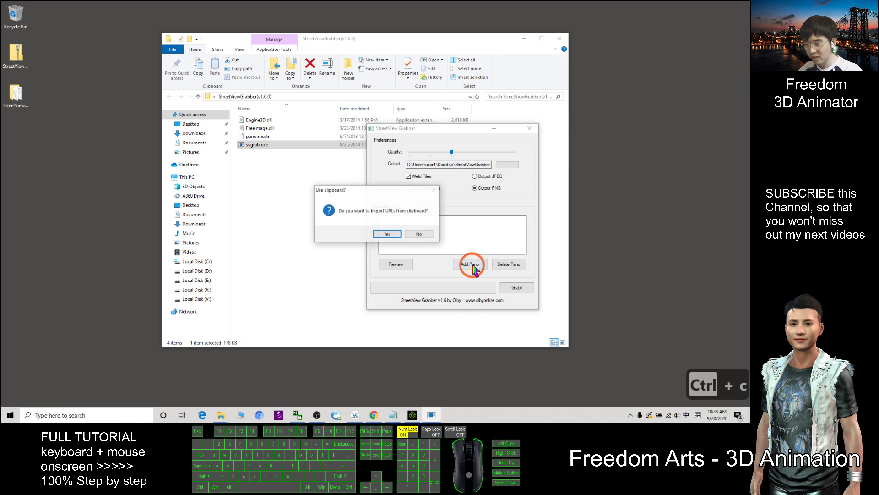
{"action": "left_click", "coordinate": [389, 234]}
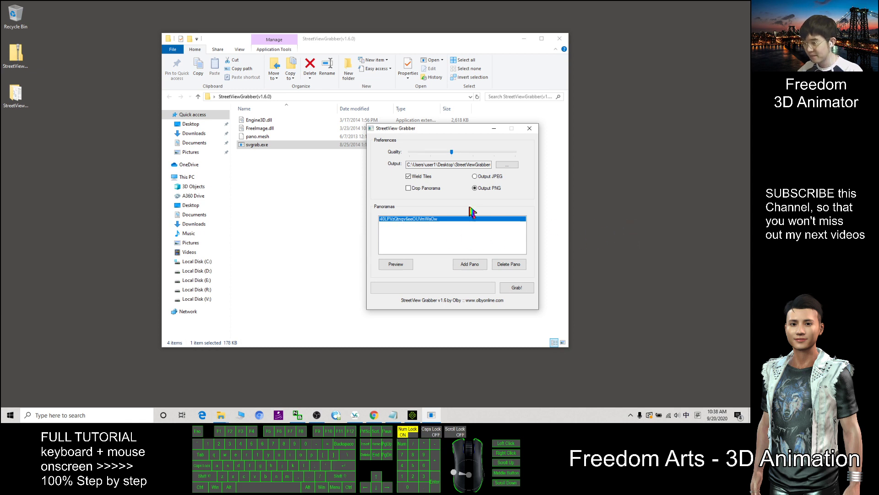
{"action": "left_click", "coordinate": [520, 288]}
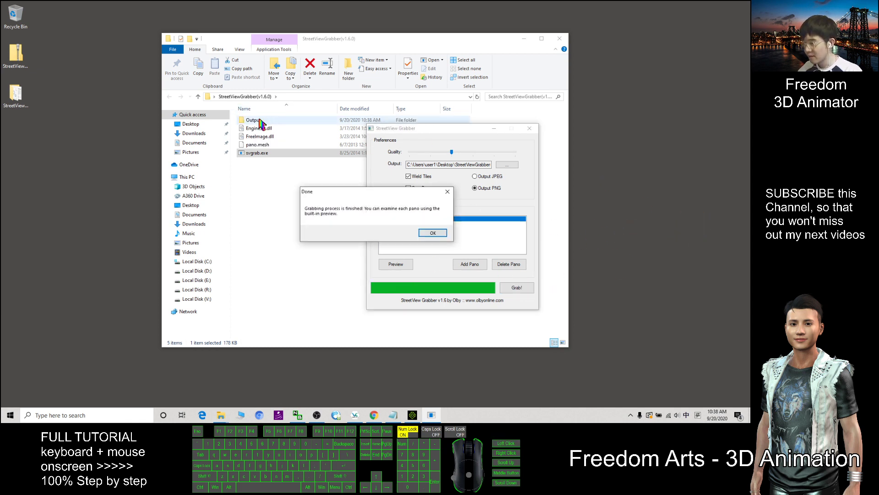
{"action": "left_click", "coordinate": [432, 233]}
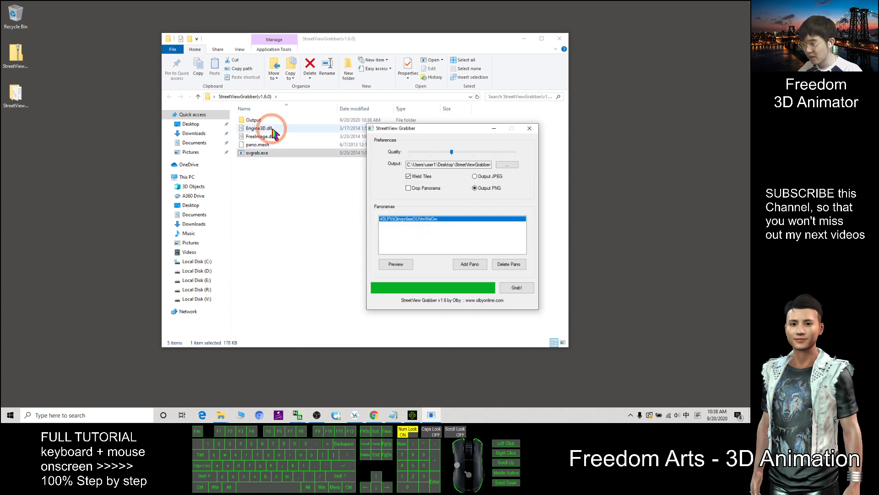
- Open the grabbed panorama PNG from Output in Photos, pan around it, then close it
{"action": "double_click", "coordinate": [257, 122]}
{"action": "left_click", "coordinate": [259, 144]}
{"action": "double_click", "coordinate": [258, 143]}
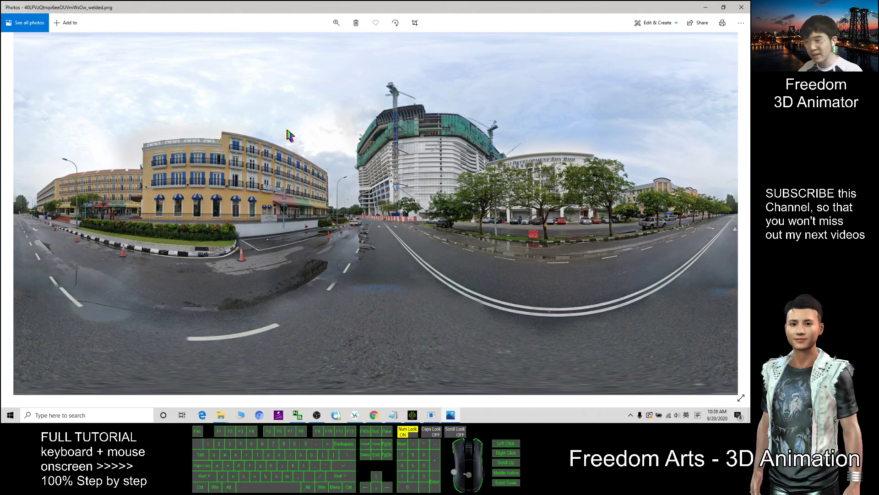
{"action": "scroll", "coordinate": [394, 284], "scroll_direction": "up", "scroll_amount": 3}
{"action": "mouse_move", "coordinate": [393, 285]}
{"action": "left_mouse_down"}
{"action": "mouse_move", "coordinate": [285, 232]}
{"action": "mouse_move", "coordinate": [615, 255]}
{"action": "mouse_move", "coordinate": [282, 289]}
{"action": "left_mouse_up"}
{"action": "left_click", "coordinate": [741, 8]}
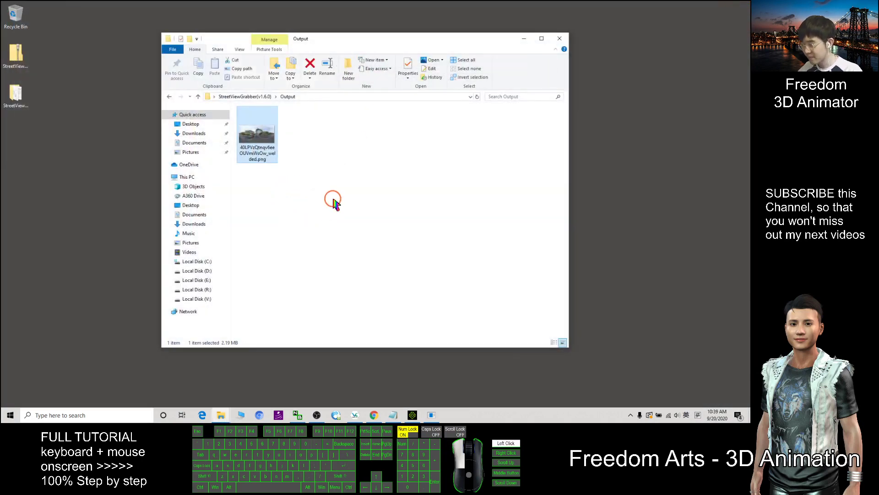
{"action": "left_click", "coordinate": [334, 203]}
{"action": "left_click_drag", "start_coordinate": [409, 40], "coordinate": [325, 42]}
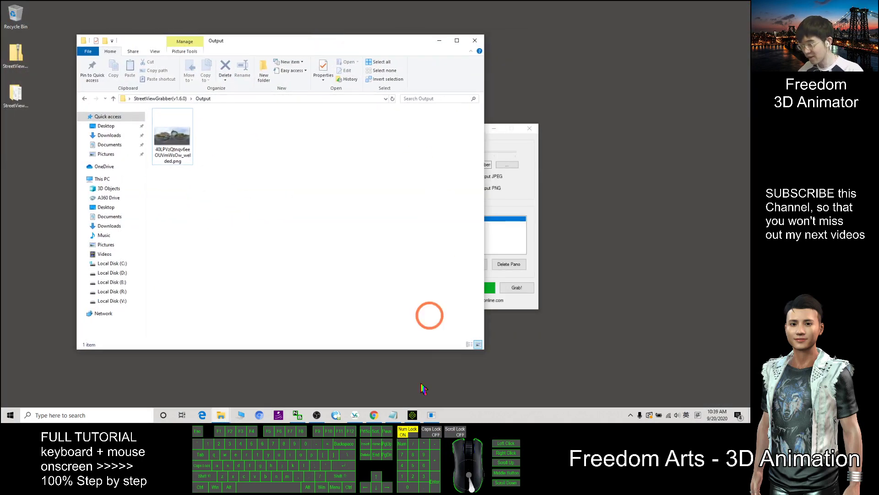
- Drag the Clear Day 00 sky template from the Set library's Sky presets into the scene
{"action": "left_click", "coordinate": [413, 416]}
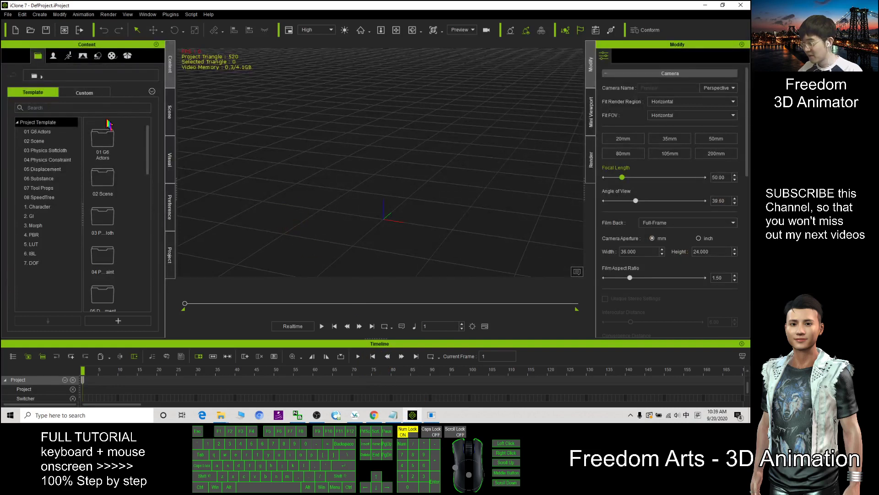
{"action": "left_click", "coordinate": [98, 57]}
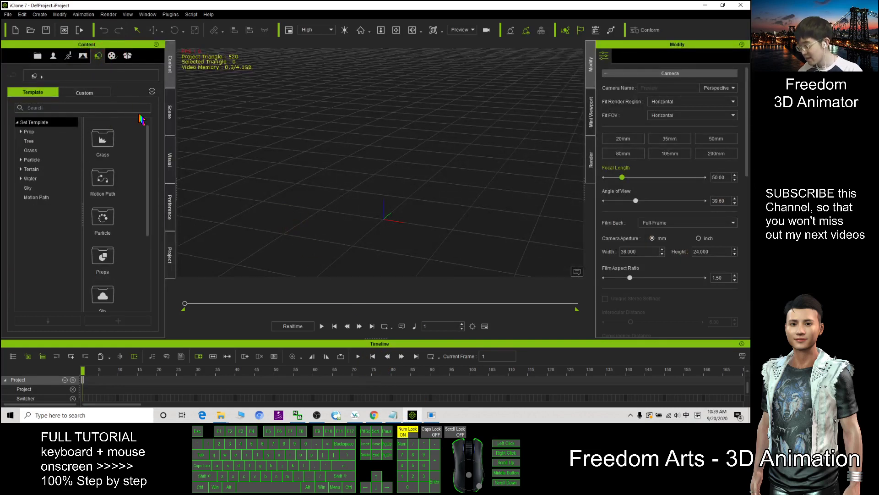
{"action": "mouse_move", "coordinate": [150, 161]}
{"action": "left_mouse_down"}
{"action": "mouse_move", "coordinate": [157, 266]}
{"action": "mouse_move", "coordinate": [158, 151]}
{"action": "left_mouse_up"}
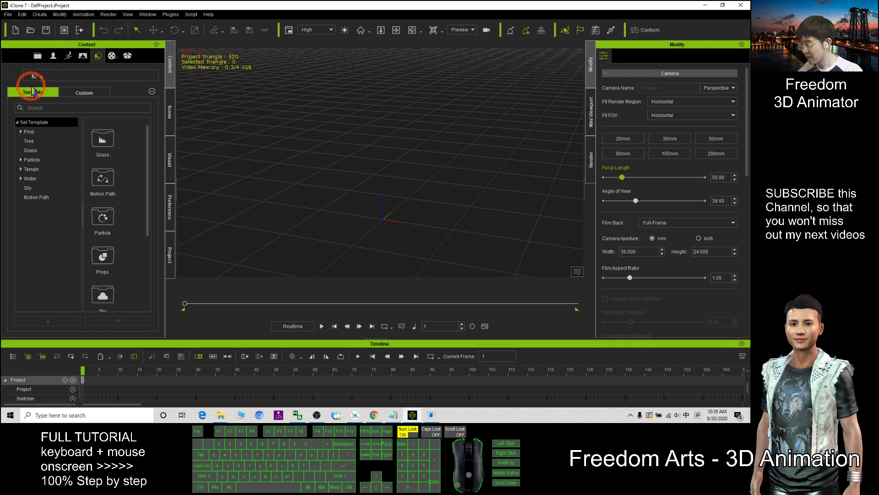
{"action": "left_click", "coordinate": [28, 187]}
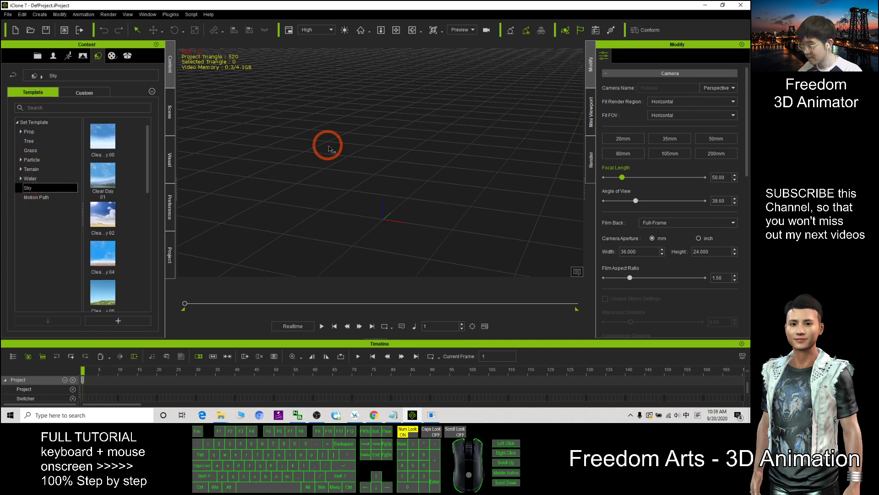
{"action": "left_click_drag", "start_coordinate": [101, 141], "coordinate": [385, 224]}
{"action": "key", "text": "c"}
{"action": "key", "text": "x"}
{"action": "mouse_move", "coordinate": [493, 207]}
{"action": "left_mouse_down"}
{"action": "mouse_move", "coordinate": [475, 202]}
{"action": "mouse_move", "coordinate": [471, 147]}
{"action": "mouse_move", "coordinate": [452, 181]}
{"action": "mouse_move", "coordinate": [267, 198]}
{"action": "mouse_move", "coordinate": [191, 226]}
{"action": "mouse_move", "coordinate": [228, 181]}
{"action": "mouse_move", "coordinate": [487, 204]}
{"action": "mouse_move", "coordinate": [346, 165]}
{"action": "mouse_move", "coordinate": [426, 173]}
{"action": "mouse_move", "coordinate": [440, 129]}
{"action": "mouse_move", "coordinate": [448, 171]}
{"action": "mouse_move", "coordinate": [407, 212]}
{"action": "left_mouse_up"}
{"action": "key", "text": "x"}
{"action": "key", "text": "c"}
- Zoom far out and orbit to view the Clear Day sky sphere enclosing the ground plane
{"action": "scroll", "coordinate": [407, 212], "scroll_direction": "down", "scroll_amount": 5, "text": "shift"}
{"action": "scroll", "coordinate": [409, 190], "scroll_direction": "down", "scroll_amount": 4, "text": "shift"}
{"action": "scroll", "coordinate": [399, 185], "scroll_direction": "down", "scroll_amount": 3, "text": "shift"}
{"action": "scroll", "coordinate": [408, 167], "scroll_direction": "down", "scroll_amount": 3, "text": "shift"}
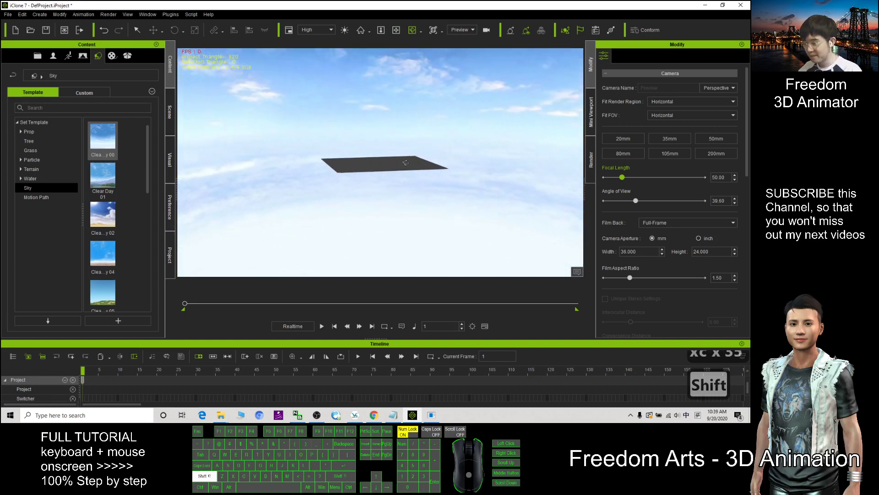
{"action": "scroll", "coordinate": [409, 176], "scroll_direction": "down", "scroll_amount": 2, "text": "shift"}
{"action": "scroll", "coordinate": [412, 174], "scroll_direction": "down", "scroll_amount": 2, "text": "shift"}
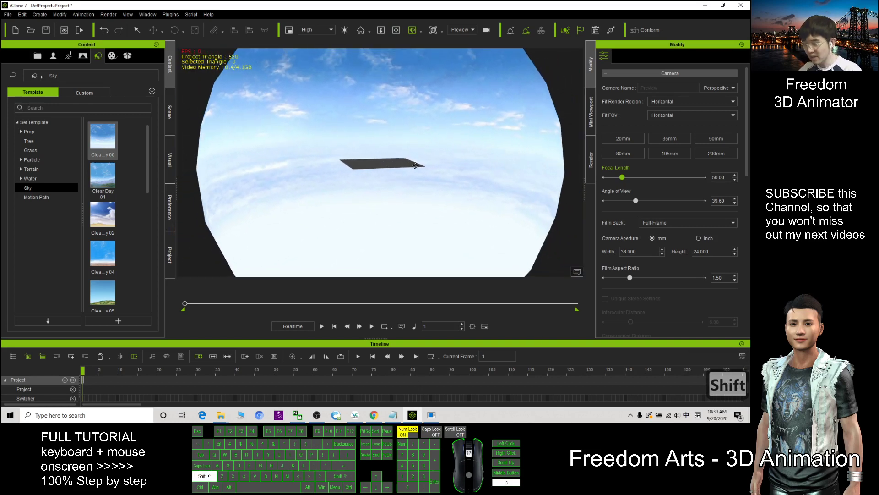
{"action": "scroll", "coordinate": [417, 171], "scroll_direction": "down", "scroll_amount": 2, "text": "shift"}
{"action": "scroll", "coordinate": [424, 172], "scroll_direction": "down", "scroll_amount": 2, "text": "shift"}
{"action": "scroll", "coordinate": [426, 171], "scroll_direction": "down", "scroll_amount": 2, "text": "shift"}
{"action": "scroll", "coordinate": [422, 177], "scroll_direction": "down", "scroll_amount": 2, "text": "shift"}
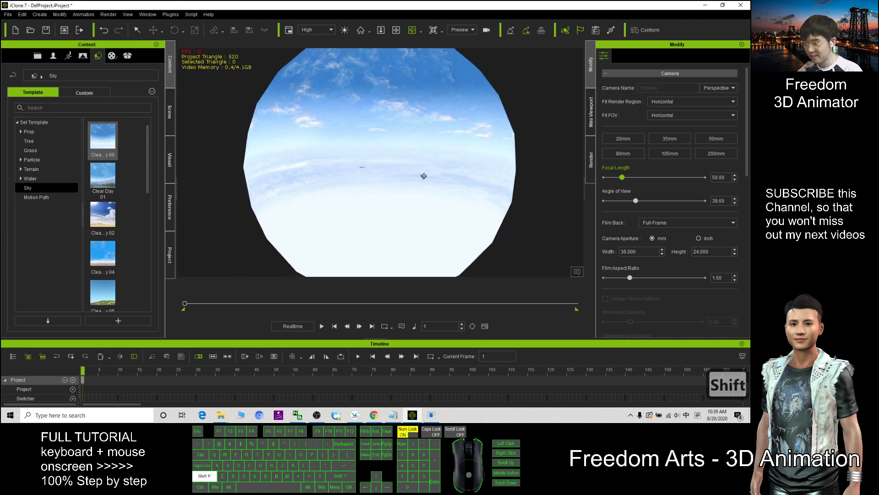
{"action": "scroll", "coordinate": [420, 174], "scroll_direction": "down", "scroll_amount": 2, "text": "shift"}
{"action": "scroll", "coordinate": [420, 177], "scroll_direction": "down", "scroll_amount": 2, "text": "shift"}
{"action": "scroll", "coordinate": [419, 177], "scroll_direction": "down", "scroll_amount": 2, "text": "shift"}
{"action": "scroll", "coordinate": [416, 173], "scroll_direction": "down", "scroll_amount": 1, "text": "shift"}
{"action": "scroll", "coordinate": [416, 170], "scroll_direction": "down", "scroll_amount": 2, "text": "shift"}
{"action": "scroll", "coordinate": [419, 163], "scroll_direction": "down", "scroll_amount": 1, "text": "shift"}
{"action": "left_click_drag", "start_coordinate": [487, 182], "coordinate": [404, 198]}
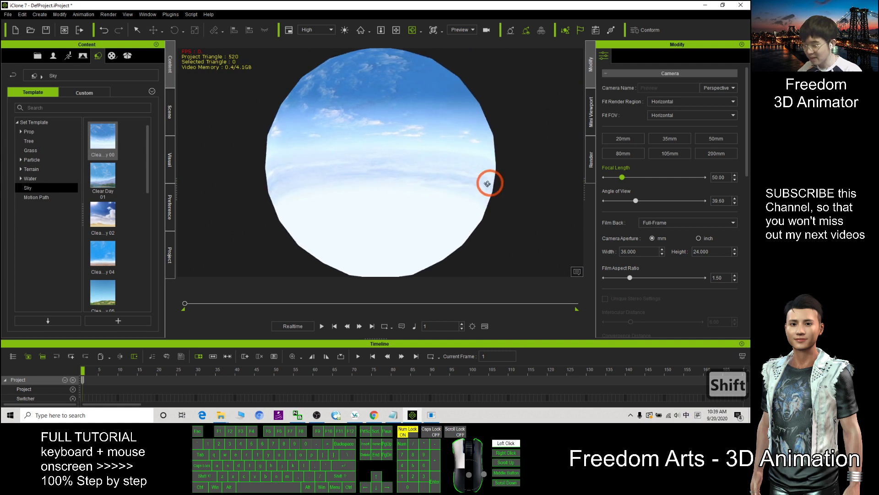
- Select Sky in the Scene list, open its texture settings, and shrink iClone to reveal Explorer
{"action": "left_click", "coordinate": [169, 112]}
{"action": "left_click", "coordinate": [36, 99]}
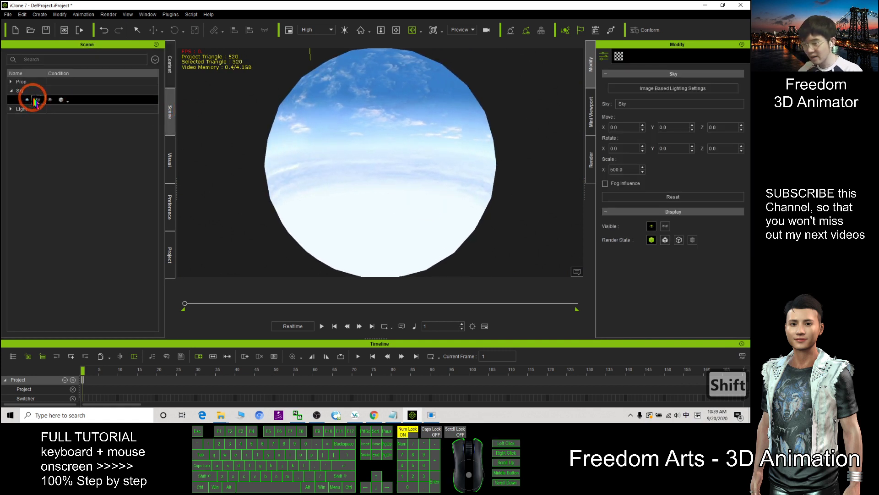
{"action": "left_click", "coordinate": [620, 56]}
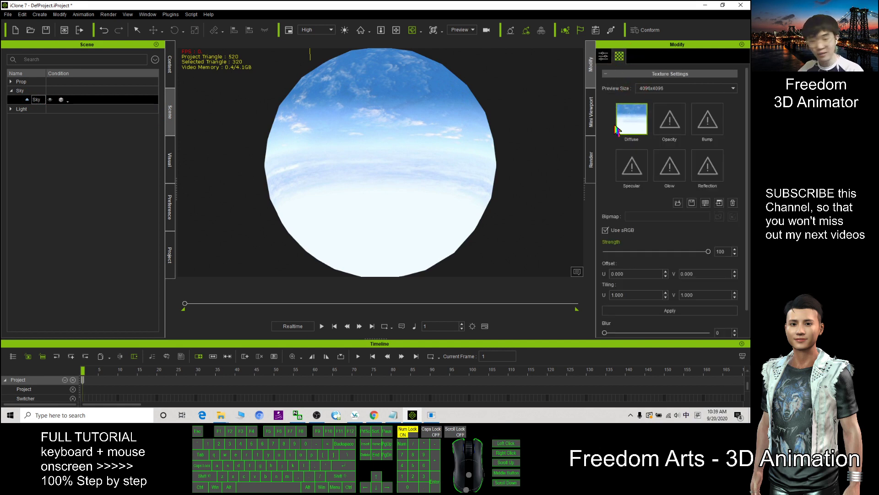
{"action": "mouse_move", "coordinate": [631, 118]}
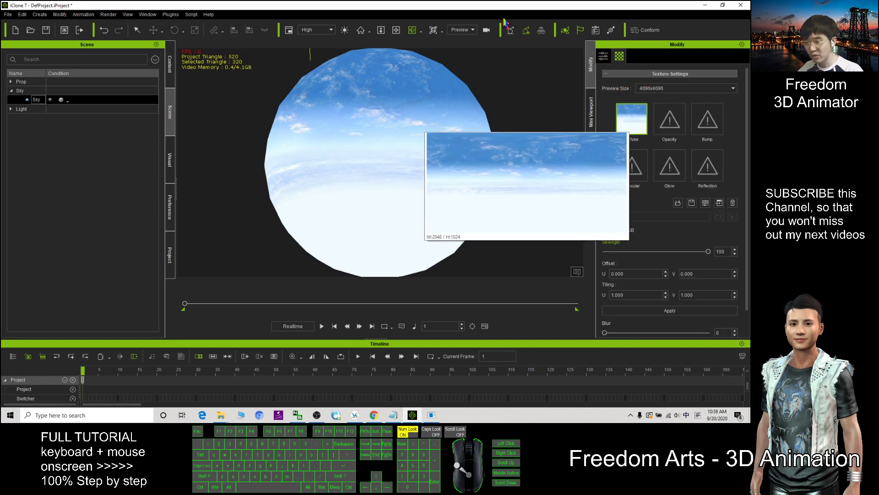
{"action": "left_click_drag", "start_coordinate": [531, 6], "coordinate": [527, 31]}
- Drop the panorama PNG onto the sky's Diffuse slot, then maximize iClone and orbit to inspect it
{"action": "left_click_drag", "start_coordinate": [155, 41], "coordinate": [95, 47]}
{"action": "left_click", "coordinate": [108, 146]}
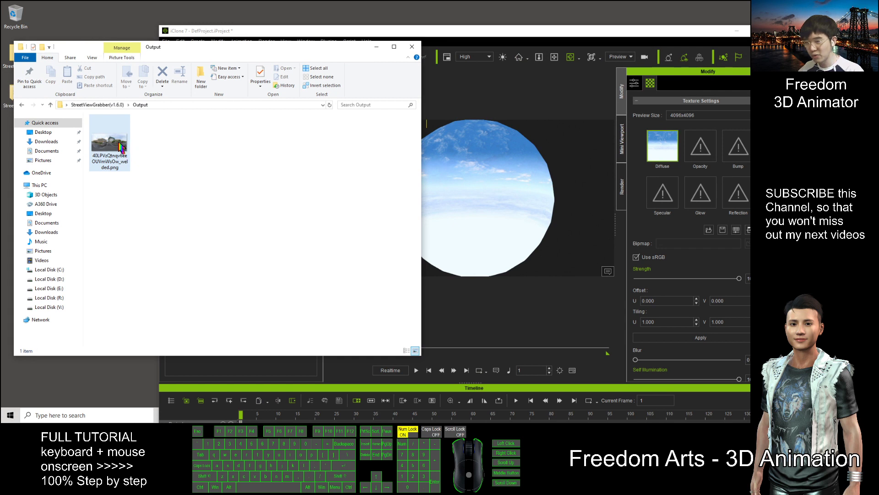
{"action": "left_click_drag", "start_coordinate": [122, 148], "coordinate": [443, 38]}
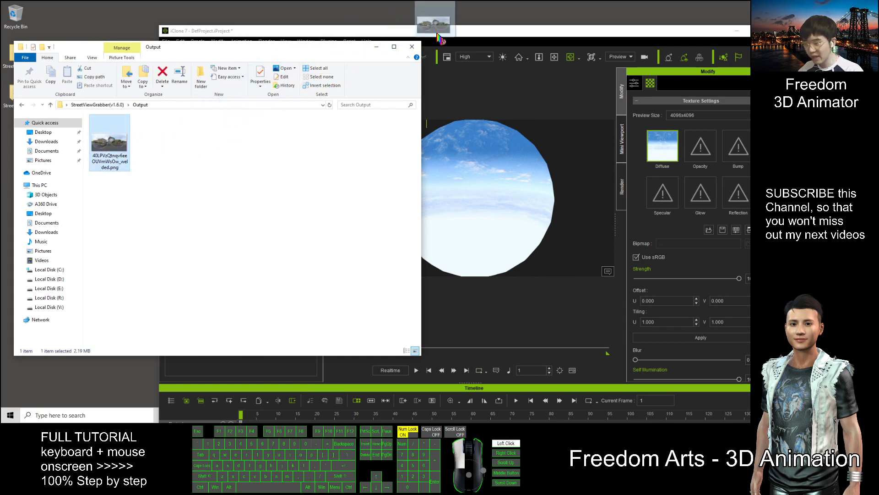
{"action": "left_click_drag", "start_coordinate": [443, 38], "coordinate": [664, 151]}
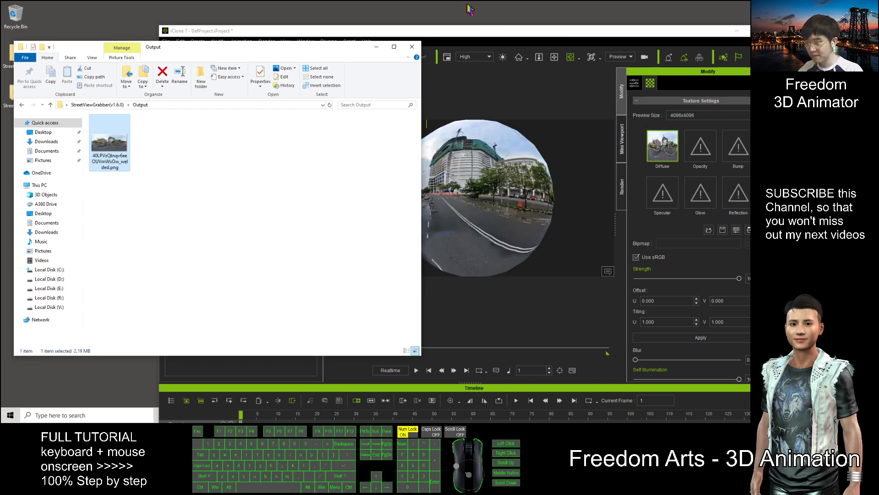
{"action": "double_click", "coordinate": [494, 34]}
{"action": "scroll", "coordinate": [376, 154], "scroll_direction": "up", "scroll_amount": 2}
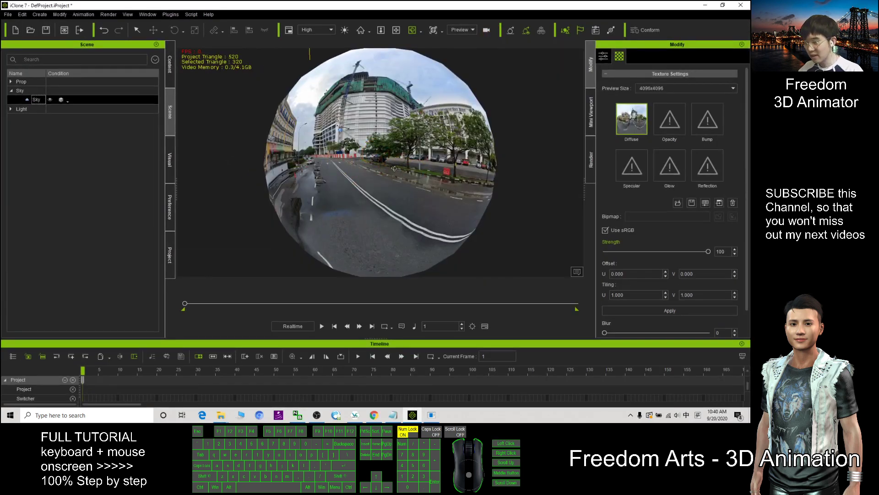
{"action": "mouse_move", "coordinate": [324, 173]}
{"action": "left_mouse_down"}
{"action": "mouse_move", "coordinate": [678, 168]}
{"action": "mouse_move", "coordinate": [410, 165]}
{"action": "left_mouse_up"}
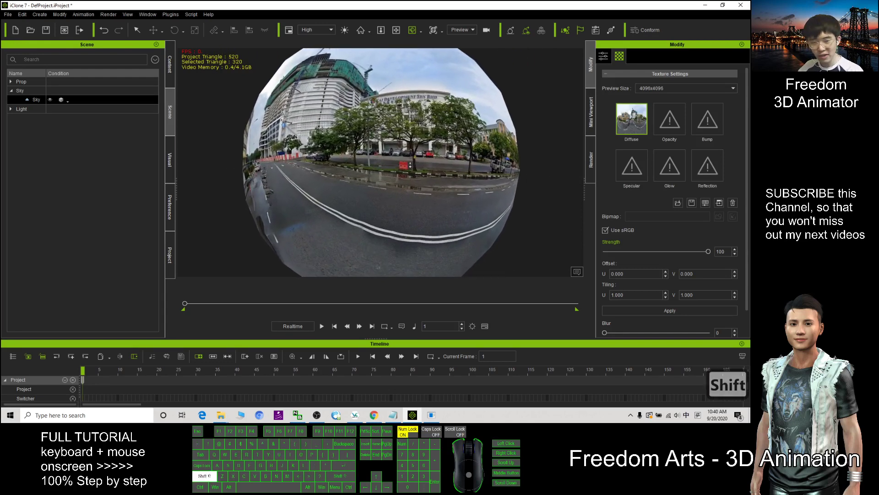
- Zoom the camera into the sky sphere until it sits at street level
{"action": "scroll", "coordinate": [410, 164], "scroll_direction": "up", "scroll_amount": 2, "text": "shift"}
{"action": "scroll", "coordinate": [410, 164], "scroll_direction": "up", "scroll_amount": 2, "text": "shift"}
{"action": "scroll", "coordinate": [410, 165], "scroll_direction": "up", "scroll_amount": 2, "text": "shift"}
{"action": "scroll", "coordinate": [409, 165], "scroll_direction": "up", "scroll_amount": 1, "text": "shift"}
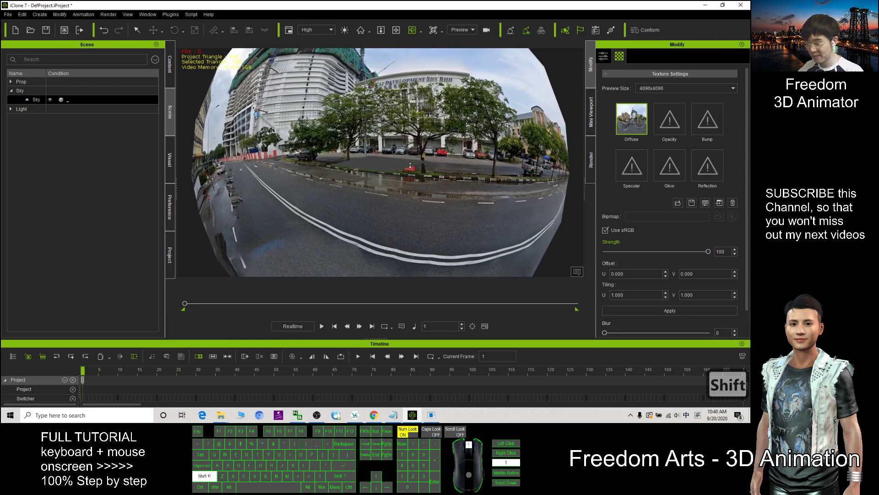
{"action": "scroll", "coordinate": [410, 166], "scroll_direction": "up", "scroll_amount": 2, "text": "shift"}
{"action": "scroll", "coordinate": [410, 166], "scroll_direction": "up", "scroll_amount": 2, "text": "shift"}
{"action": "scroll", "coordinate": [410, 165], "scroll_direction": "up", "scroll_amount": 1, "text": "shift"}
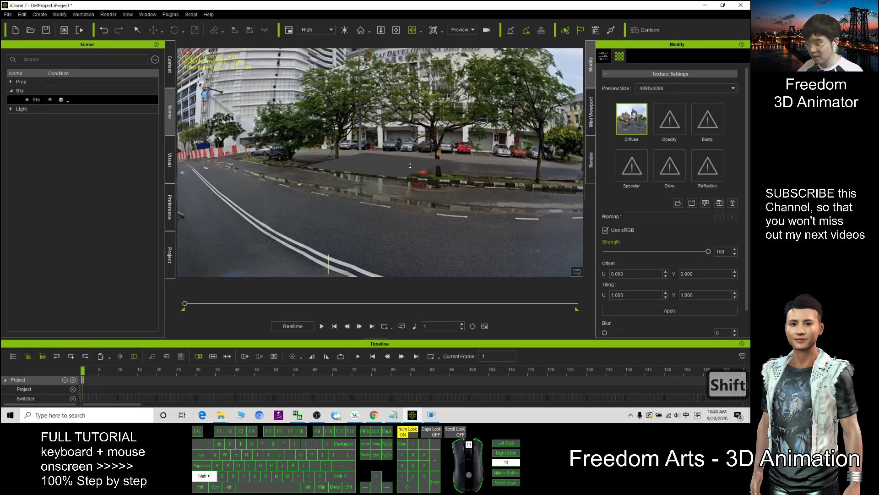
{"action": "scroll", "coordinate": [410, 165], "scroll_direction": "up", "scroll_amount": 2, "text": "shift"}
{"action": "scroll", "coordinate": [409, 165], "scroll_direction": "up", "scroll_amount": 2, "text": "shift"}
{"action": "scroll", "coordinate": [410, 166], "scroll_direction": "up", "scroll_amount": 2, "text": "shift"}
{"action": "scroll", "coordinate": [410, 165], "scroll_direction": "up", "scroll_amount": 1, "text": "shift"}
{"action": "scroll", "coordinate": [410, 165], "scroll_direction": "up", "scroll_amount": 2, "text": "shift"}
{"action": "scroll", "coordinate": [417, 164], "scroll_direction": "up", "scroll_amount": 2, "text": "shift"}
{"action": "scroll", "coordinate": [426, 162], "scroll_direction": "up", "scroll_amount": 2, "text": "shift"}
{"action": "scroll", "coordinate": [436, 160], "scroll_direction": "up", "scroll_amount": 2, "text": "shift"}
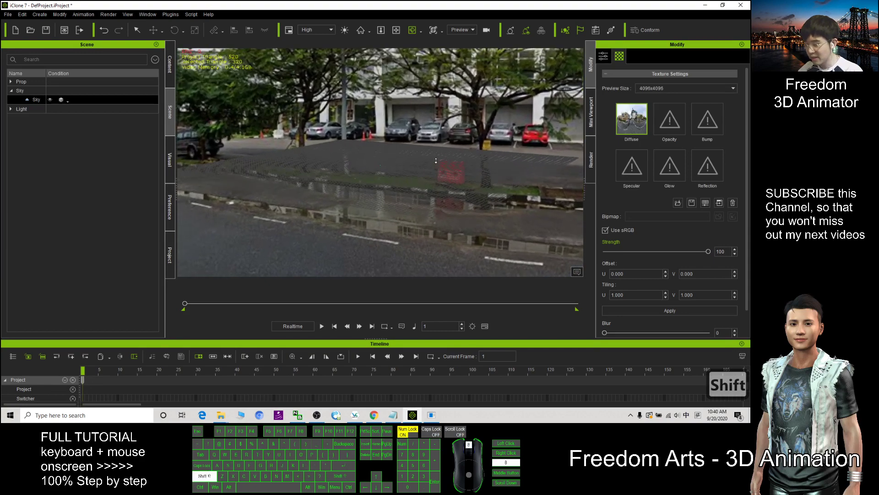
{"action": "scroll", "coordinate": [436, 160], "scroll_direction": "up", "scroll_amount": 2, "text": "shift"}
{"action": "scroll", "coordinate": [436, 160], "scroll_direction": "up", "scroll_amount": 2, "text": "shift"}
{"action": "scroll", "coordinate": [435, 160], "scroll_direction": "up", "scroll_amount": 2, "text": "shift"}
{"action": "scroll", "coordinate": [436, 159], "scroll_direction": "up", "scroll_amount": 1, "text": "shift"}
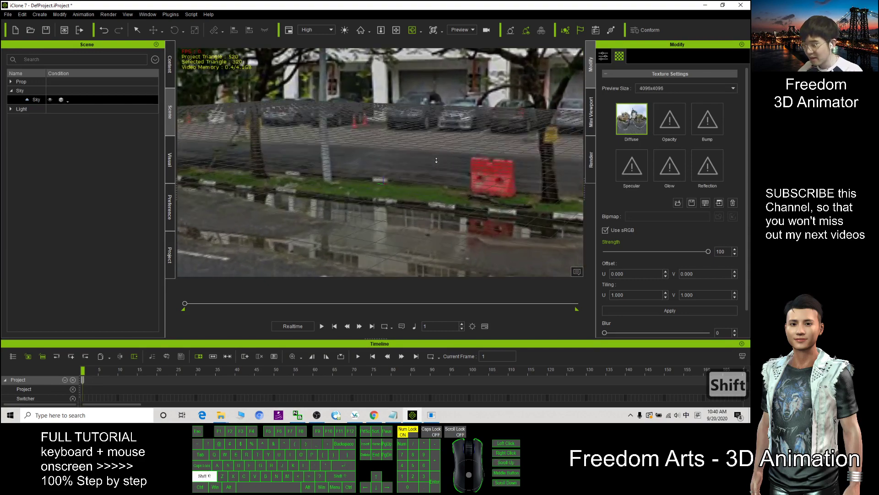
- Look around the street panorama inside the sphere, turning toward the road lanes and barrier
{"action": "left_click_drag", "start_coordinate": [471, 180], "coordinate": [382, 200]}
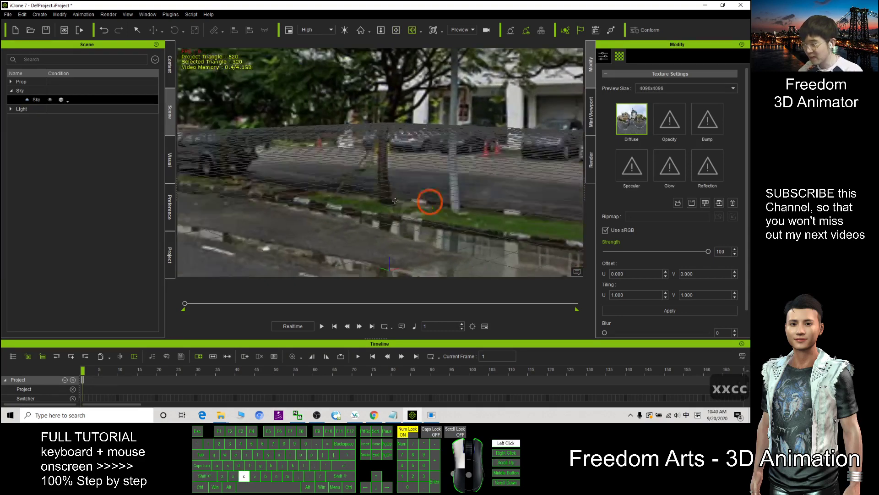
{"action": "key", "text": "c"}
{"action": "key", "text": "c"}
{"action": "key", "text": "c"}
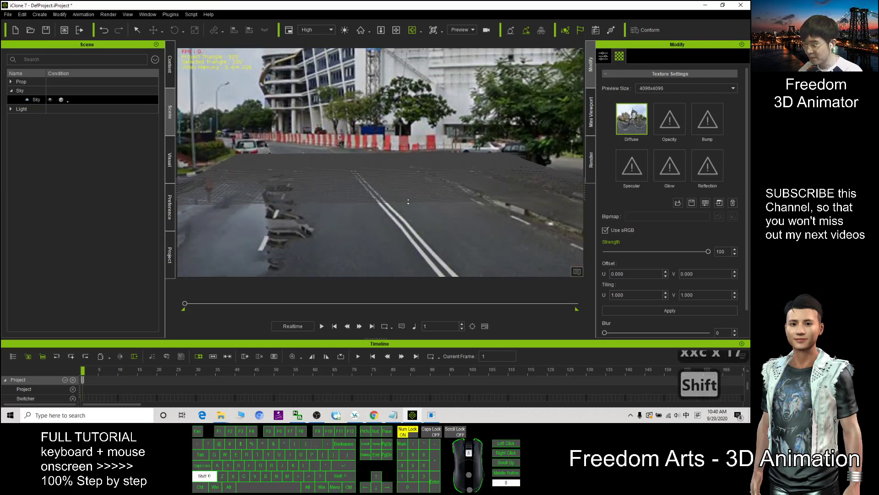
{"action": "mouse_move", "coordinate": [408, 202]}
{"action": "left_mouse_down"}
{"action": "mouse_move", "coordinate": [438, 203]}
{"action": "mouse_move", "coordinate": [357, 261]}
{"action": "left_mouse_up"}
{"action": "key", "text": "c"}
{"action": "key", "text": "c"}
{"action": "key", "text": "c"}
{"action": "key", "text": "c"}
{"action": "key", "text": "c"}
{"action": "key", "text": "c"}
{"action": "left_click_drag", "start_coordinate": [421, 172], "coordinate": [493, 125], "text": "shift"}
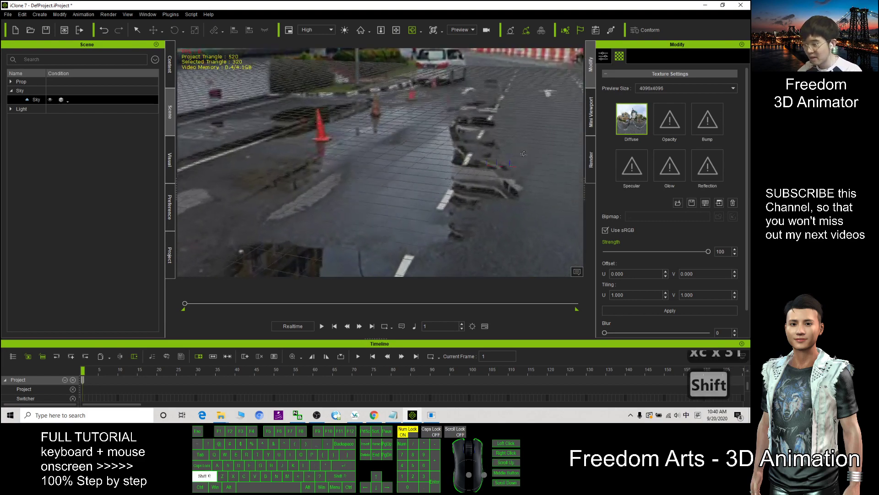
{"action": "mouse_move", "coordinate": [525, 153]}
{"action": "left_mouse_down"}
{"action": "mouse_move", "coordinate": [422, 252]}
{"action": "mouse_move", "coordinate": [343, 193]}
{"action": "mouse_move", "coordinate": [367, 201]}
{"action": "mouse_move", "coordinate": [303, 187]}
{"action": "mouse_move", "coordinate": [393, 220]}
{"action": "mouse_move", "coordinate": [392, 211]}
{"action": "mouse_move", "coordinate": [245, 170]}
{"action": "mouse_move", "coordinate": [353, 131]}
{"action": "mouse_move", "coordinate": [208, 141]}
{"action": "mouse_move", "coordinate": [353, 218]}
{"action": "left_mouse_up"}
{"action": "left_click", "coordinate": [374, 415]}
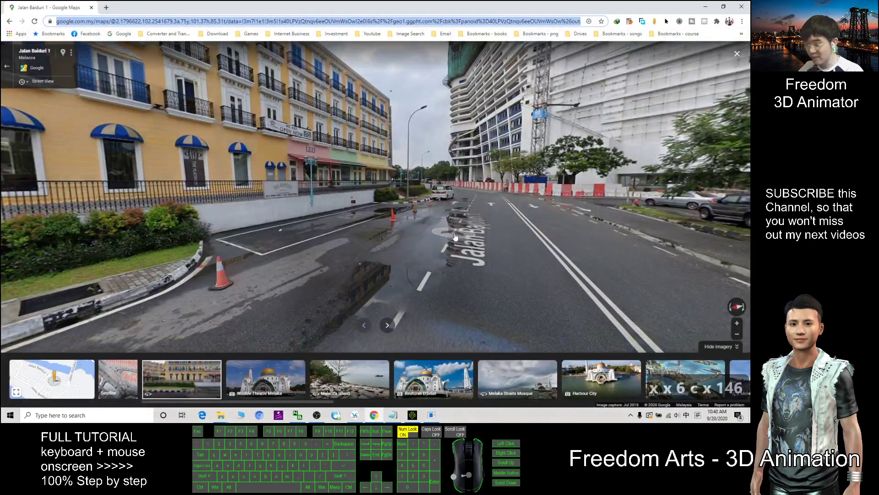
{"action": "left_click", "coordinate": [706, 6]}
{"action": "mouse_move", "coordinate": [387, 235]}
{"action": "left_mouse_down"}
{"action": "mouse_move", "coordinate": [405, 201]}
{"action": "mouse_move", "coordinate": [559, 182]}
{"action": "mouse_move", "coordinate": [639, 107]}
{"action": "left_mouse_up"}
{"action": "key", "text": "c"}
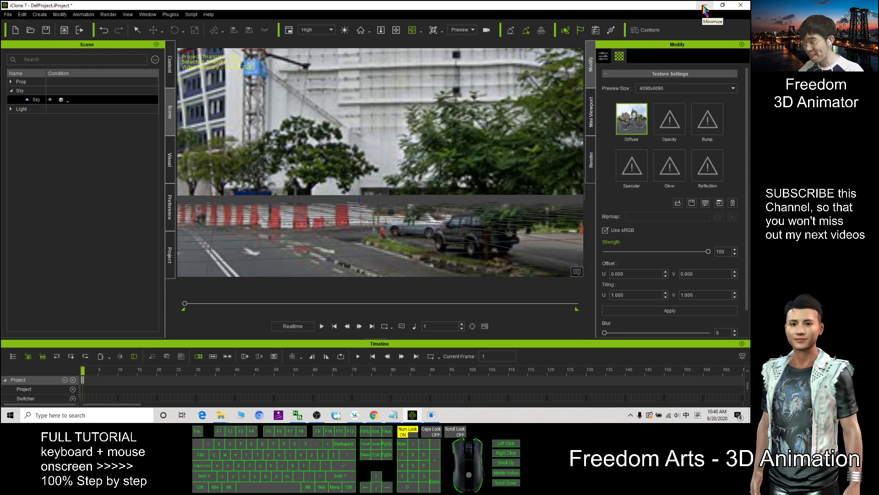
- Minimize and restore iClone, then bring StreetView Grabber to the front
{"action": "left_click", "coordinate": [704, 9]}
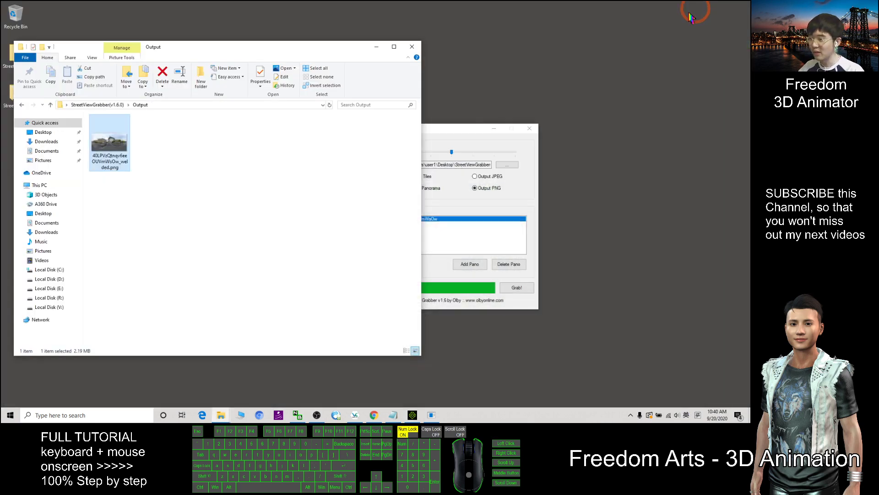
{"action": "left_click", "coordinate": [373, 414]}
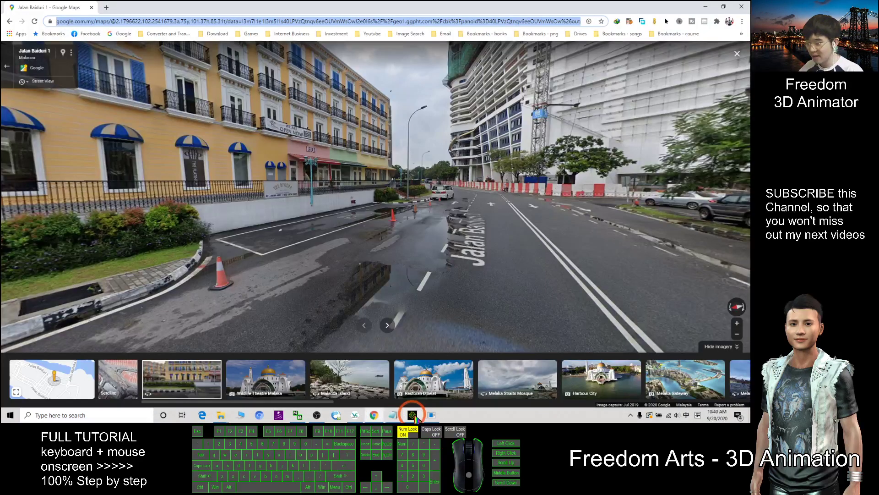
{"action": "left_click", "coordinate": [431, 414]}
{"action": "left_click", "coordinate": [431, 415]}
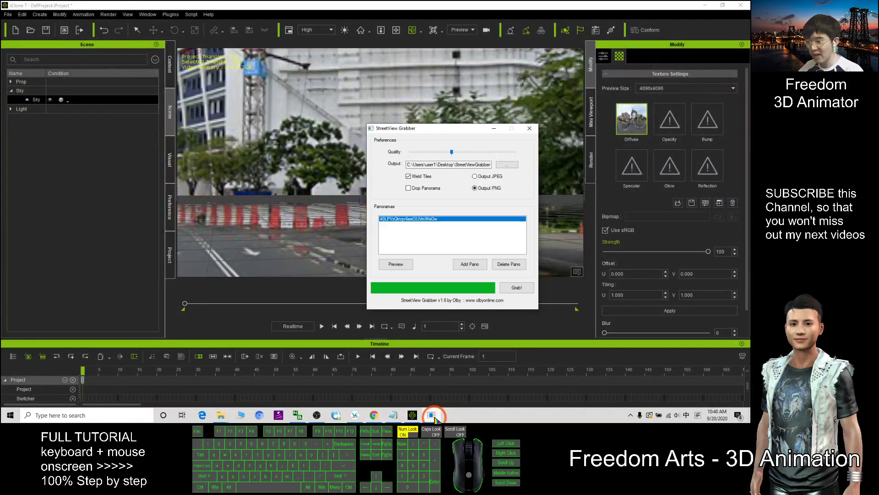